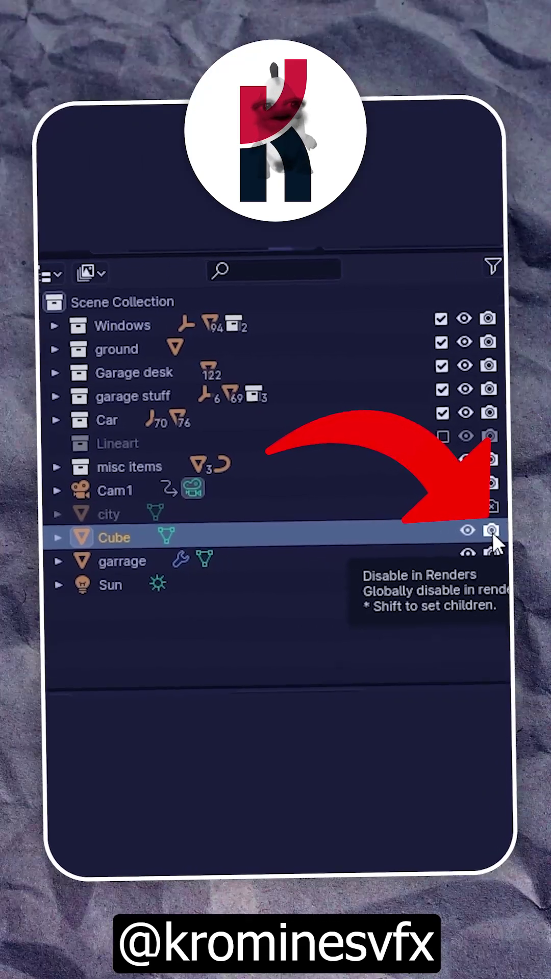
# Enter 1.2 as the Saturation value in the clay texture's Hue/Saturation node
pyautogui.click(491, 539)
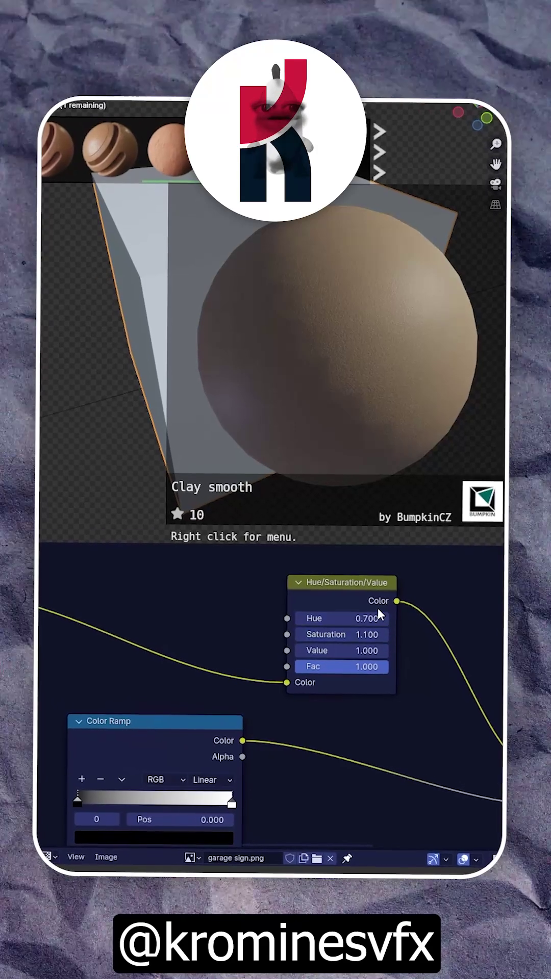
pyautogui.press('BackSpace')
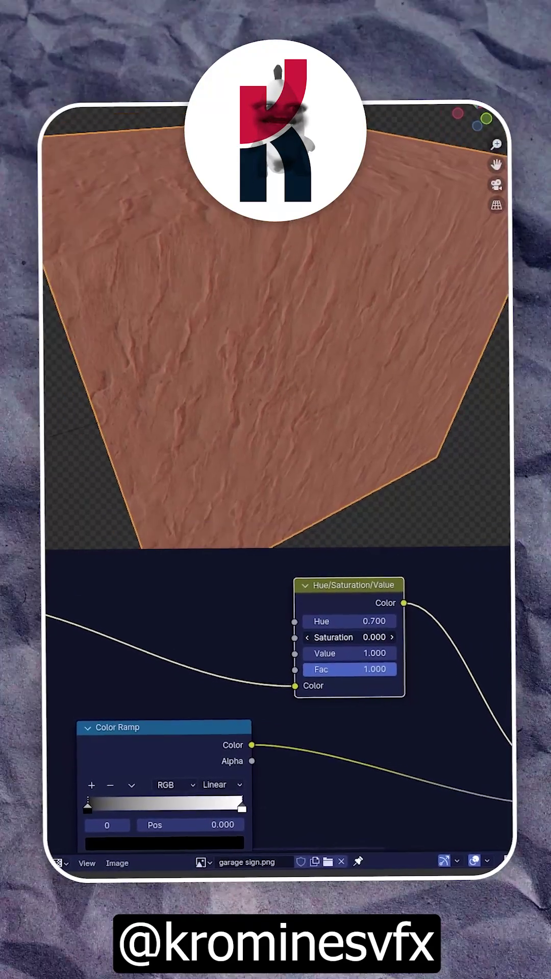
pyautogui.click(361, 637)
pyautogui.write('1.2')
pyautogui.press('Return')
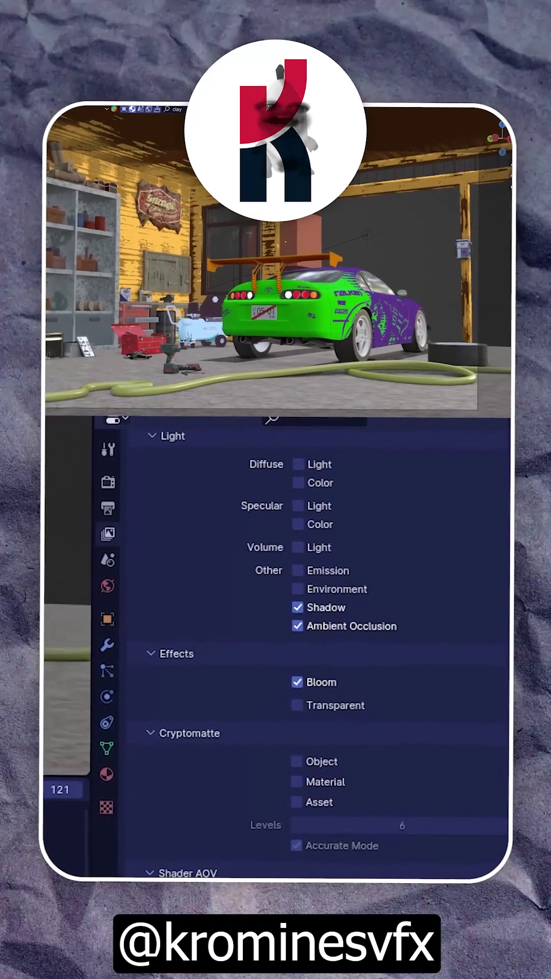
pyautogui.scroll(5, 234, 816)
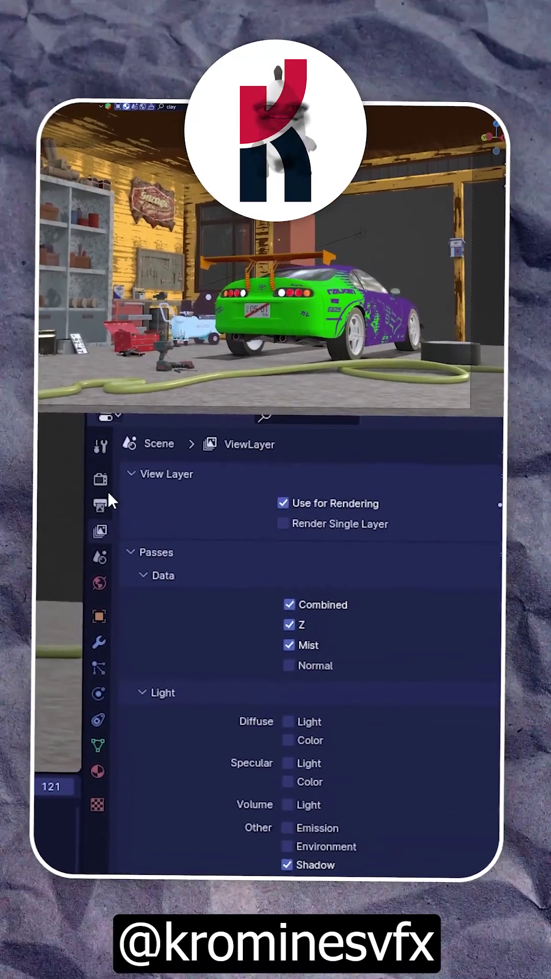
# Switch the render engine from EEVEE to Cycles in Render Properties
pyautogui.click(100, 481)
pyautogui.click(360, 487)
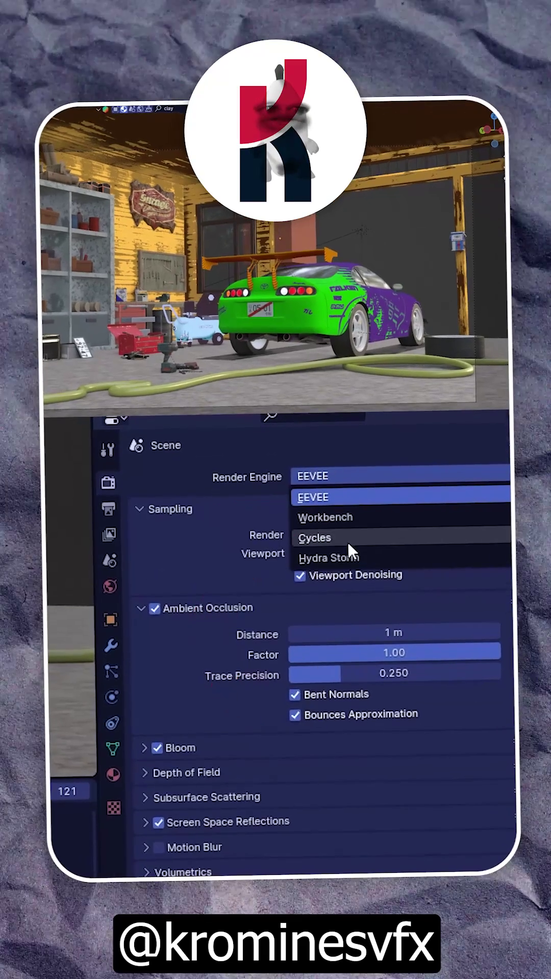
pyautogui.click(348, 539)
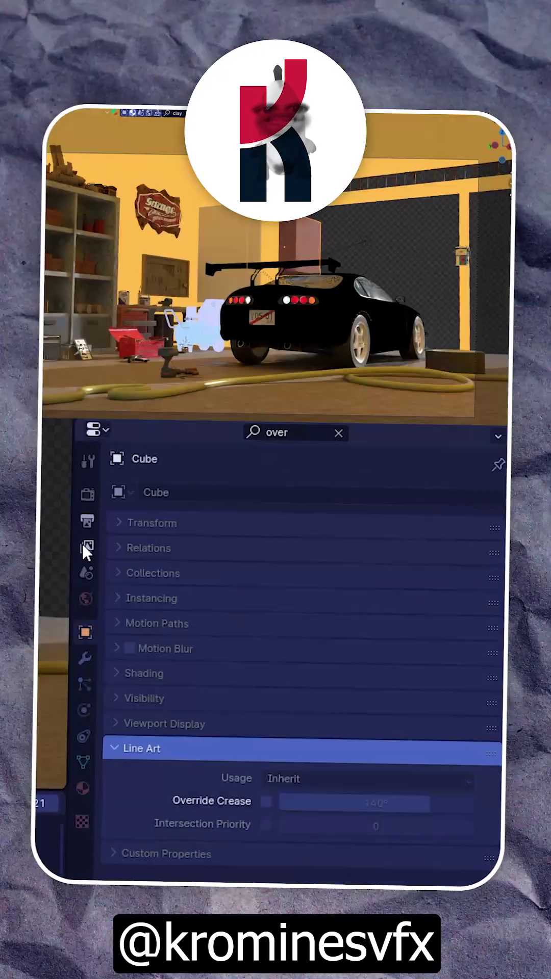
# Choose the Clay material as the view layer's Material Override
pyautogui.click(89, 544)
pyautogui.click(316, 591)
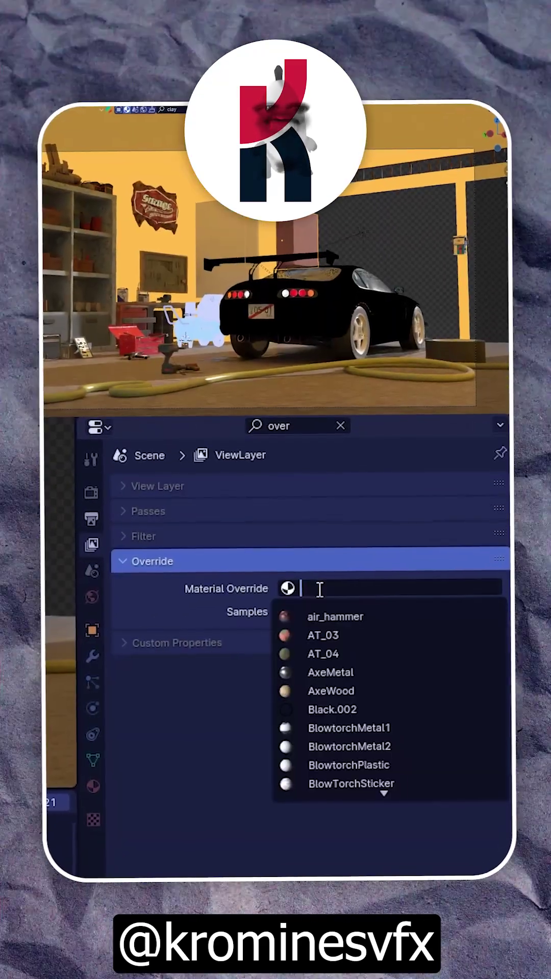
pyautogui.write('ay')
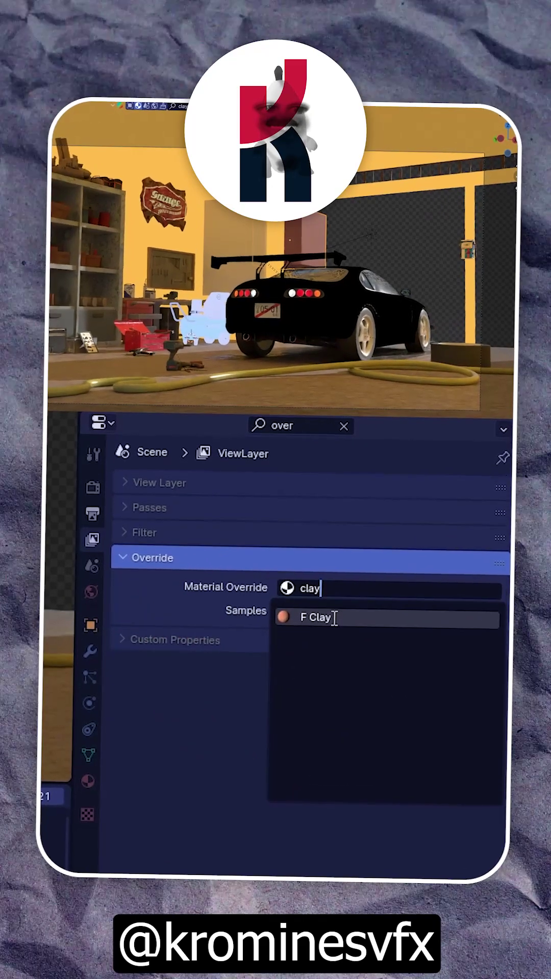
pyautogui.click(332, 614)
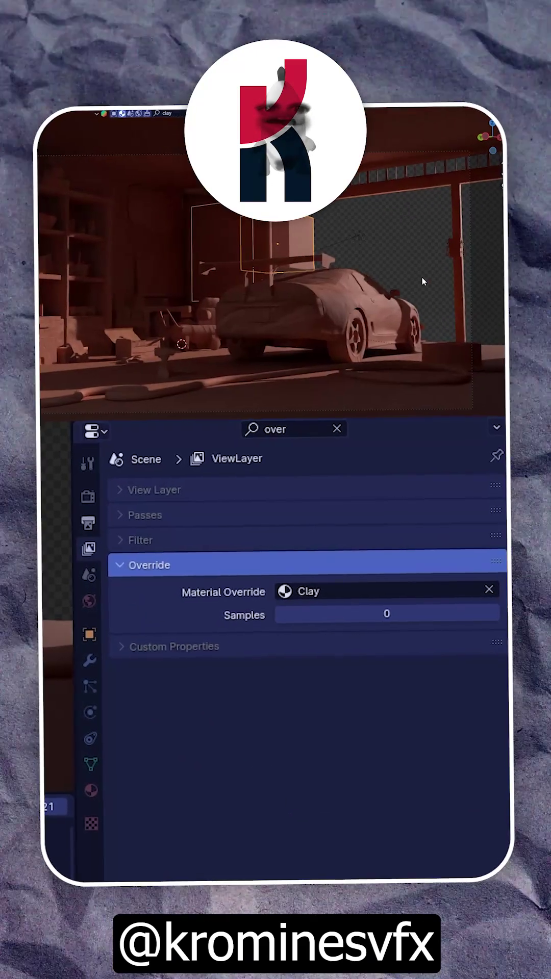